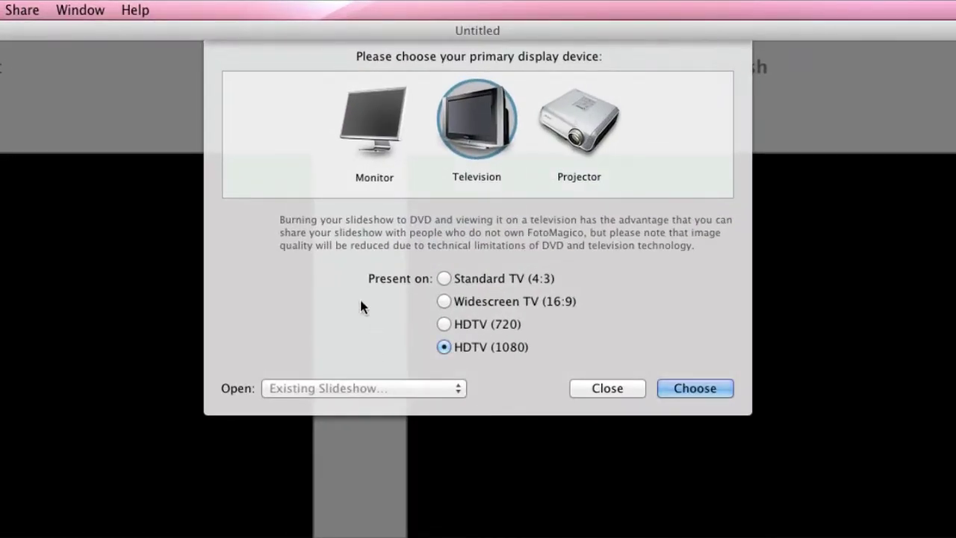
Step: Preview Monitor and Projector, then set up the new slideshow for Television at HDTV (1080)
left_click(348, 134)
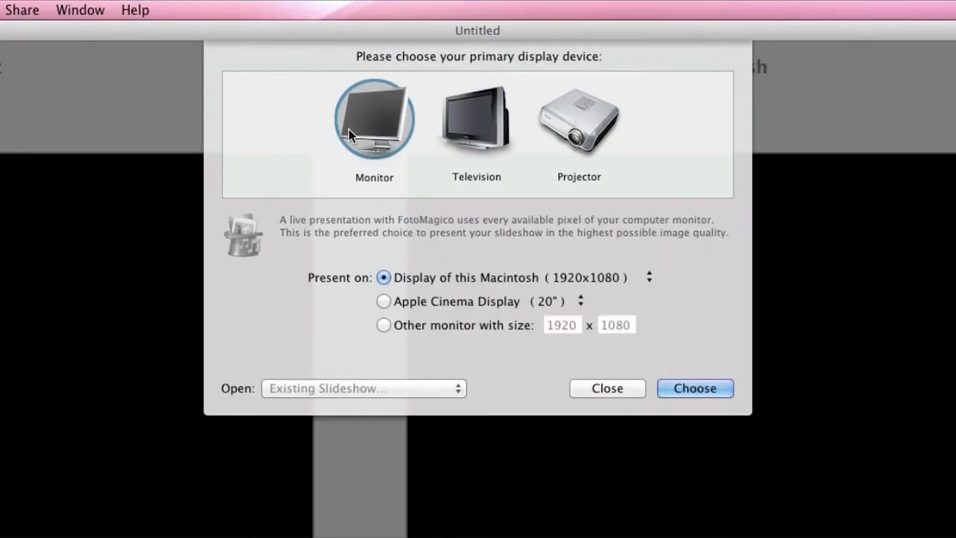
left_click(584, 125)
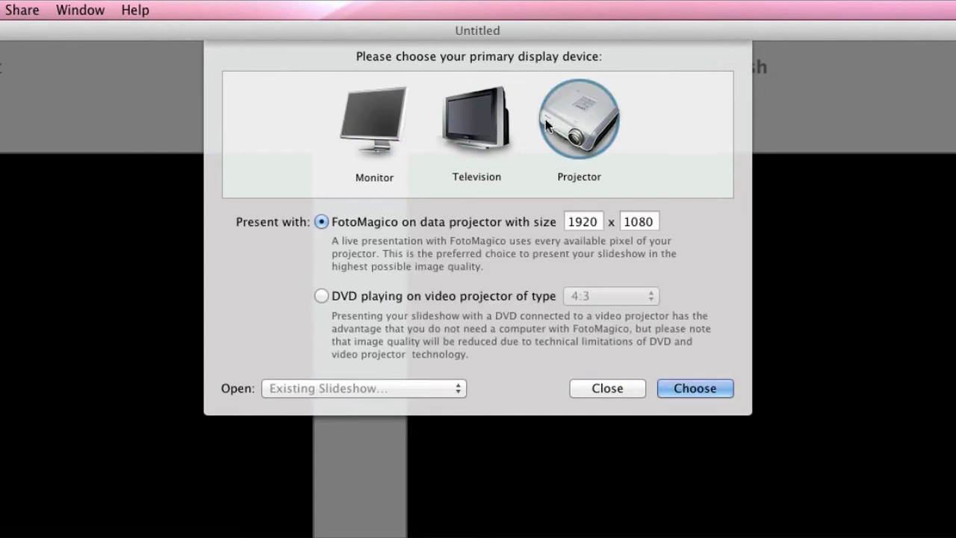
left_click(505, 131)
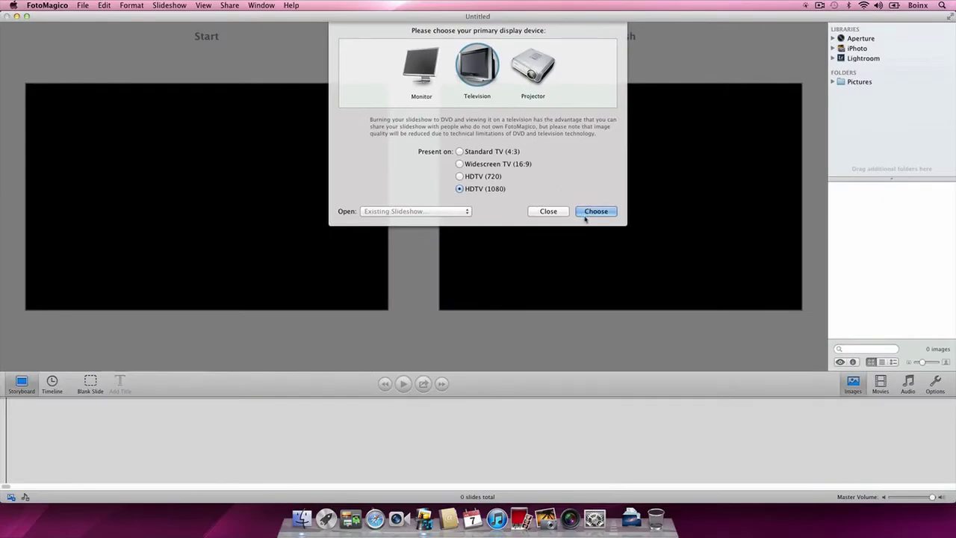
left_click(595, 211)
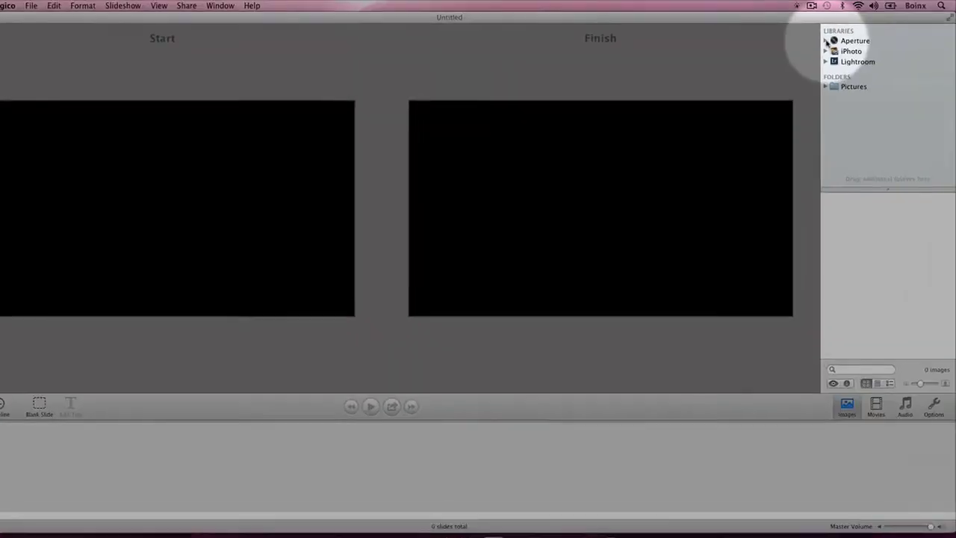
Step: Browse the Aperture, iPhoto and Lightroom libraries and show Aperture's World Photography album
left_click(834, 38)
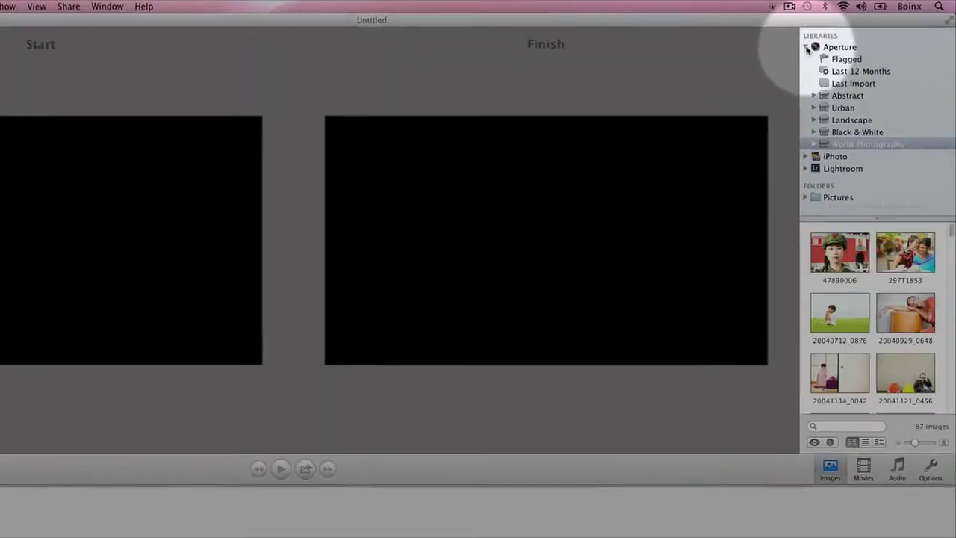
left_click(783, 53)
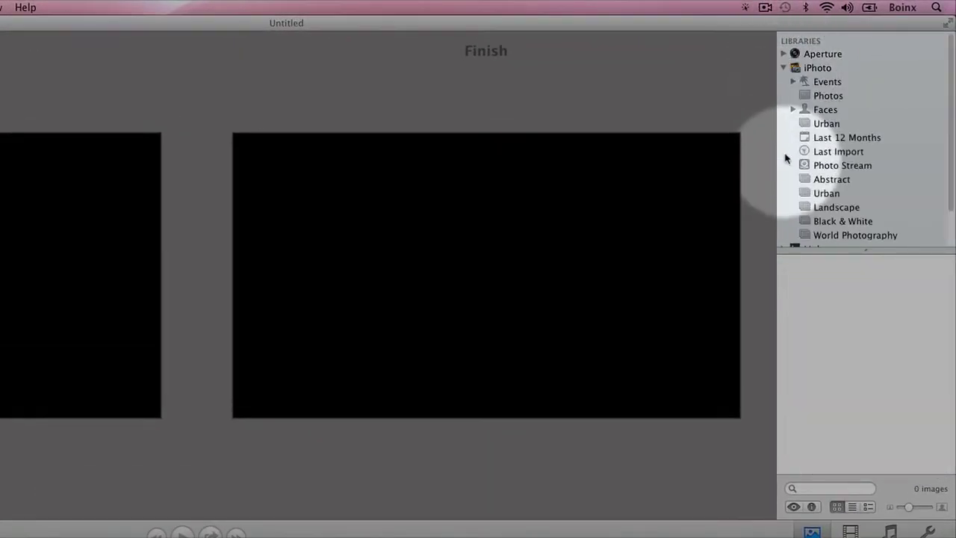
left_click(784, 67)
left_click(793, 110)
left_click(784, 82)
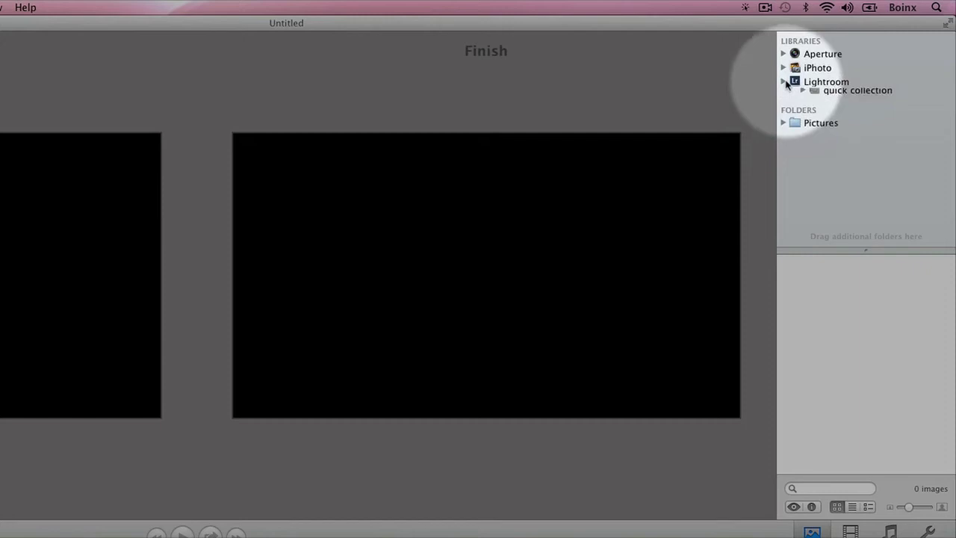
left_click(784, 54)
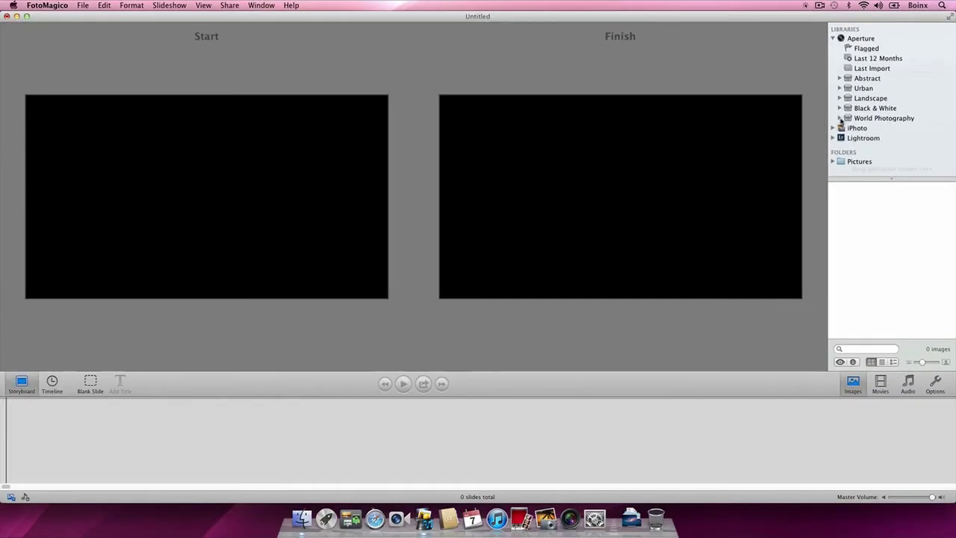
left_click(844, 120)
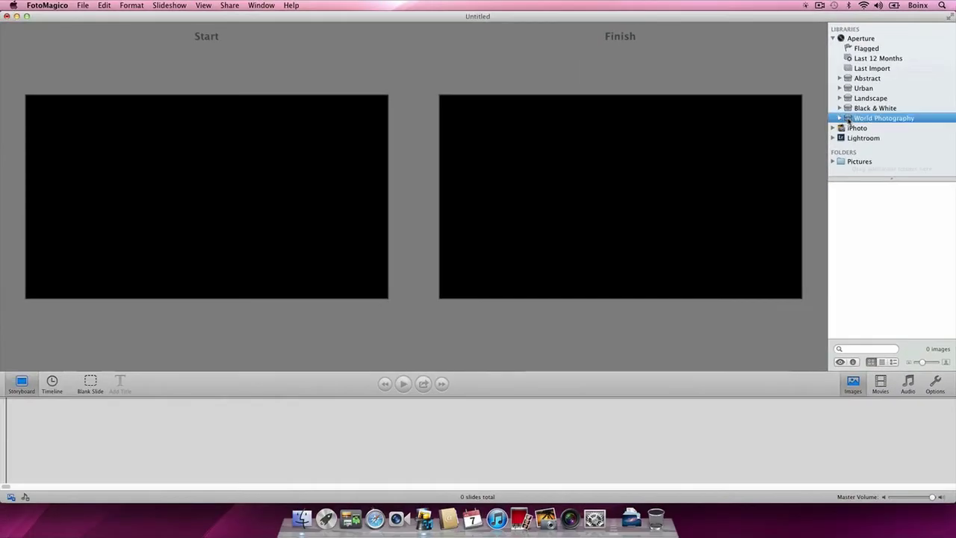
Step: Drag thirty World Photography thumbnails into the storyboard as slides and show the audio browser
left_click(830, 183)
mouse_move(834, 187)
left_mouse_down()
mouse_move(924, 317)
mouse_move(587, 441)
left_mouse_up()
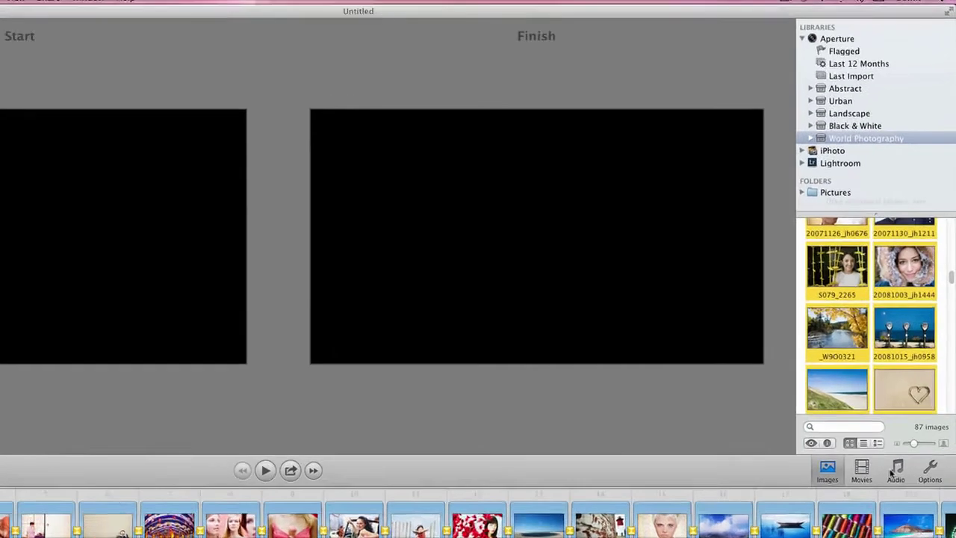
left_click(907, 383)
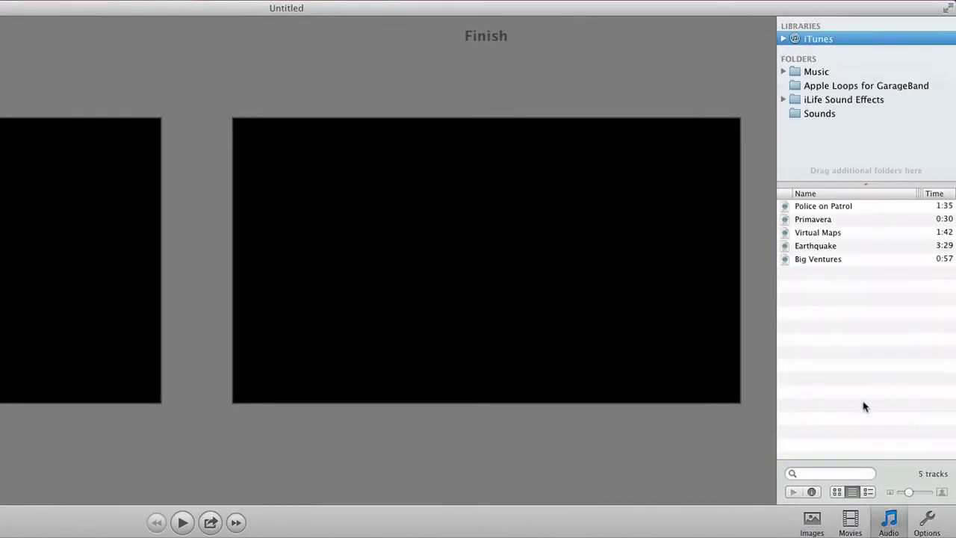
Step: Drag the iTunes Earthquake track onto the storyboard's audio track as background music
left_click(785, 39)
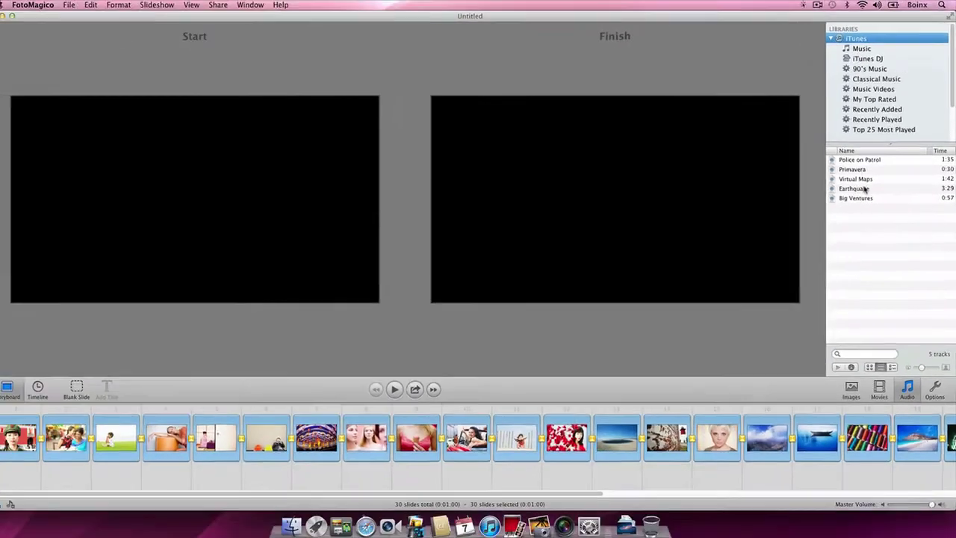
left_click_drag(829, 245, 770, 214)
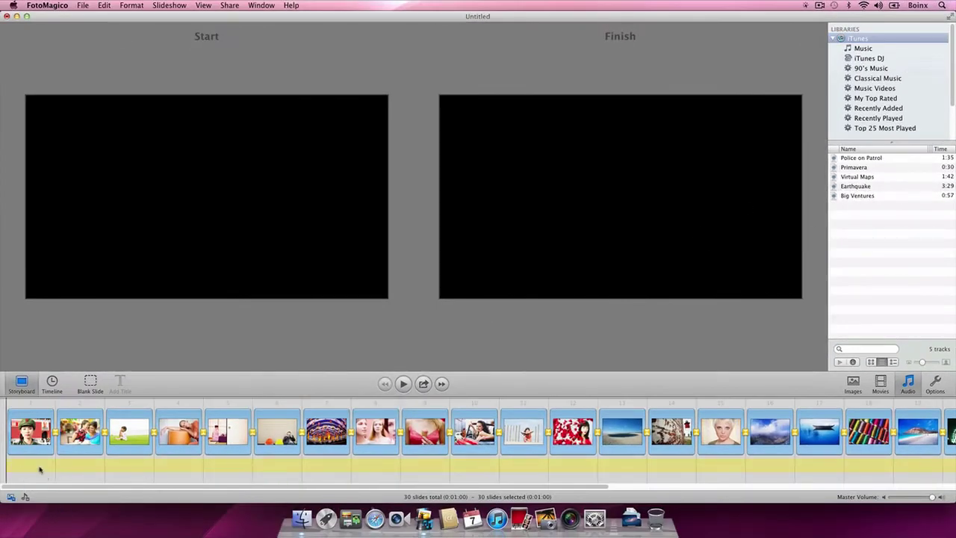
left_click_drag(40, 469, 41, 469)
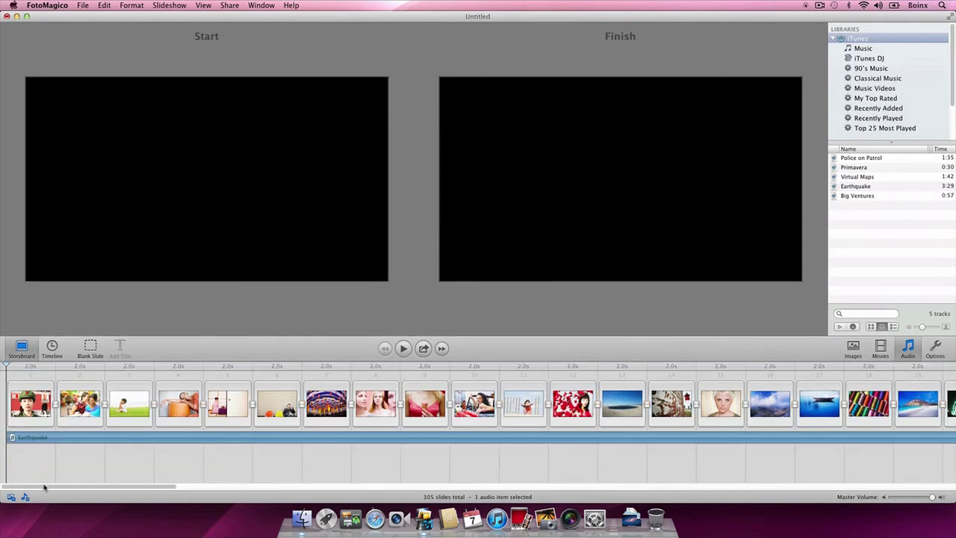
mouse_move(44, 487)
left_mouse_down()
mouse_move(322, 427)
mouse_move(387, 429)
mouse_move(429, 455)
mouse_move(54, 534)
left_mouse_up()
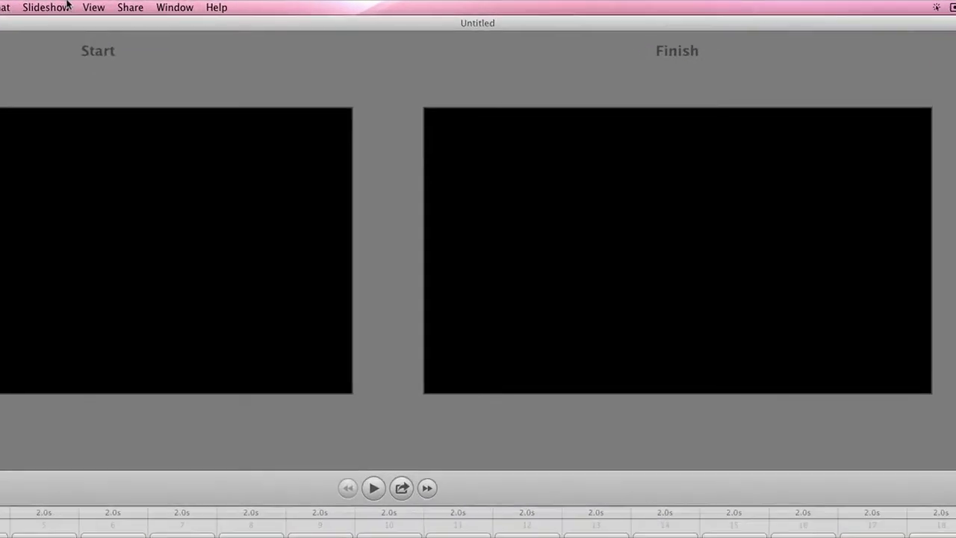
Step: Apply Instant Slideshow with slide durations matched to the music and slower transitions and animations
left_click(182, 5)
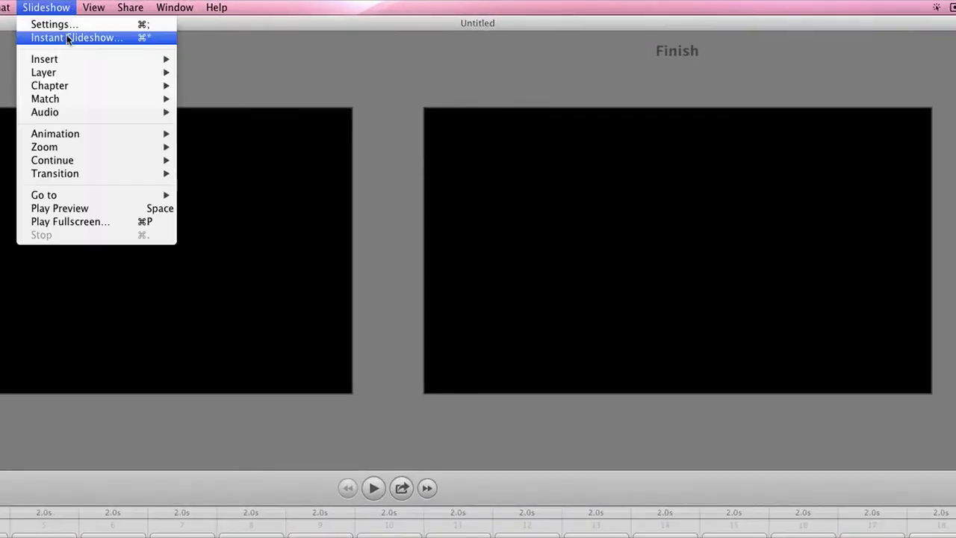
left_click(67, 38)
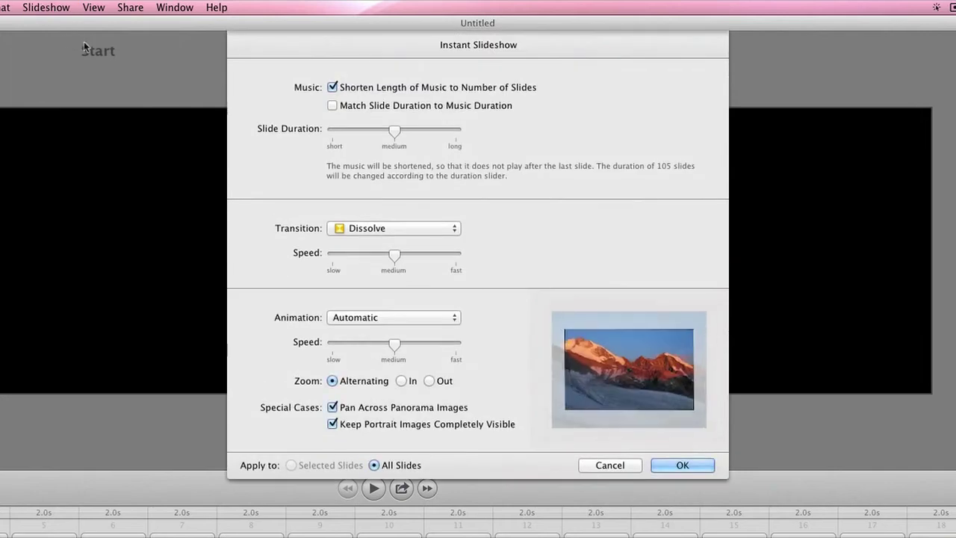
left_click(380, 108)
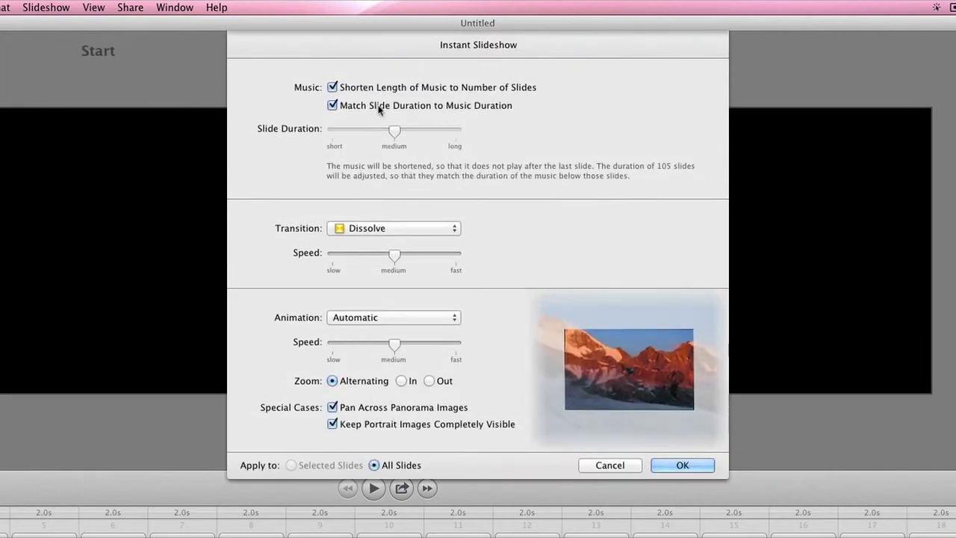
left_click_drag(394, 255, 373, 257)
left_click(377, 317)
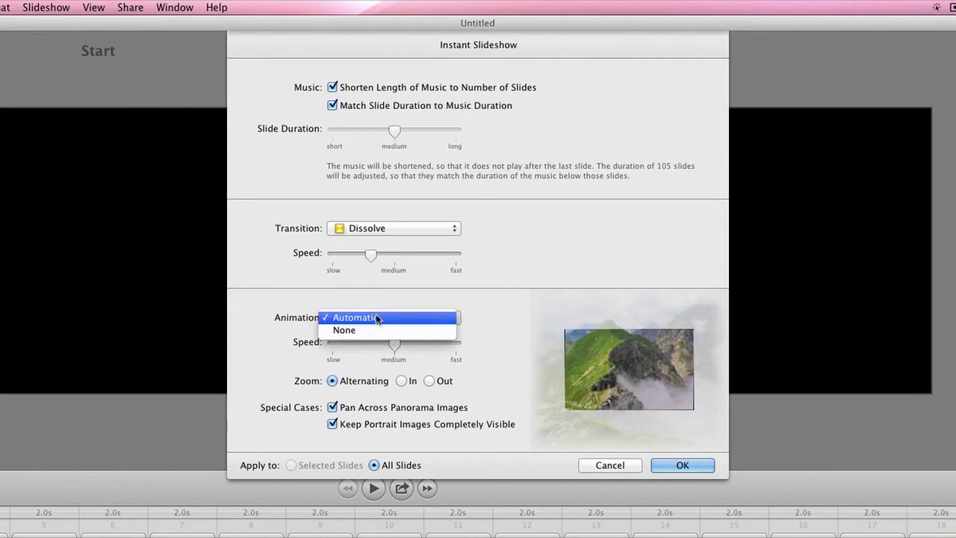
left_click(388, 316)
left_click_drag(395, 345, 377, 346)
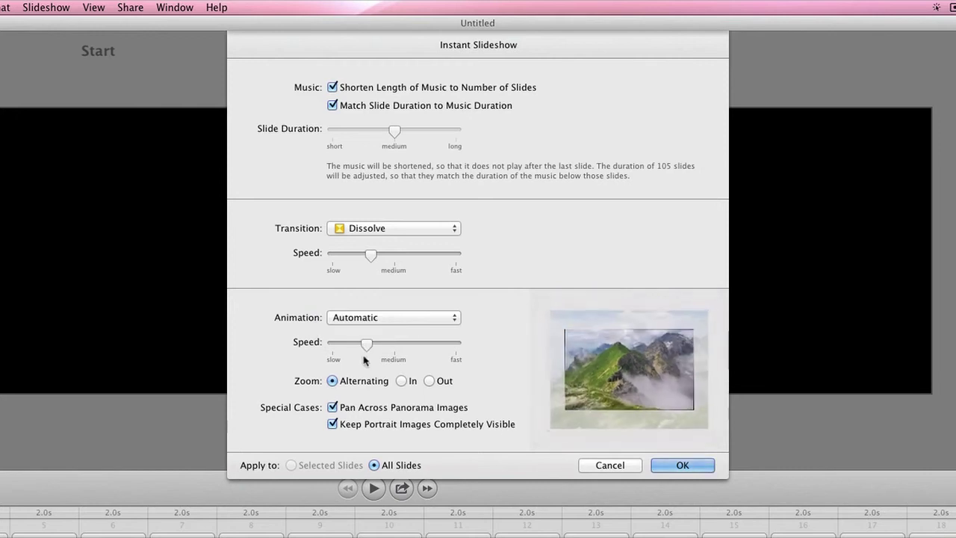
left_click(676, 467)
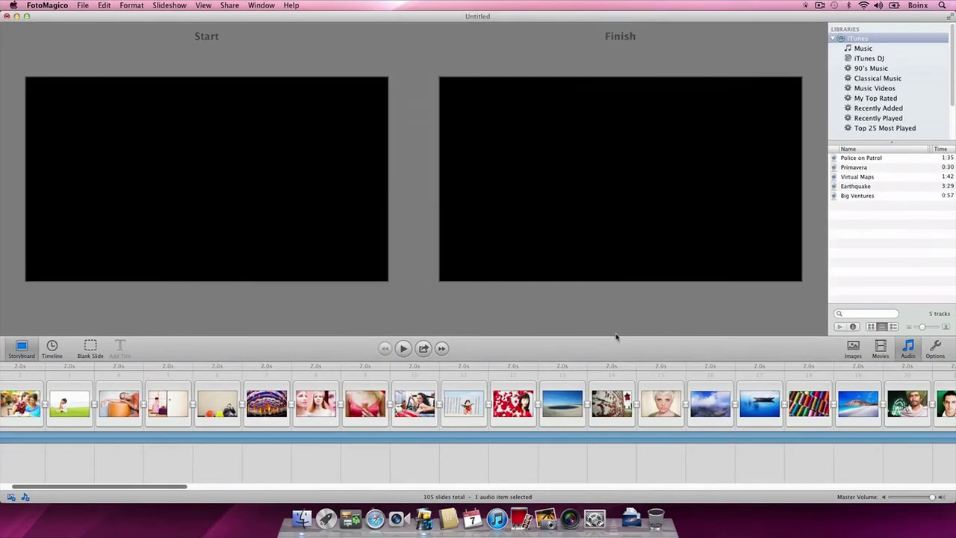
mouse_move(159, 488)
left_mouse_down()
mouse_move(309, 471)
mouse_move(135, 509)
left_mouse_up()
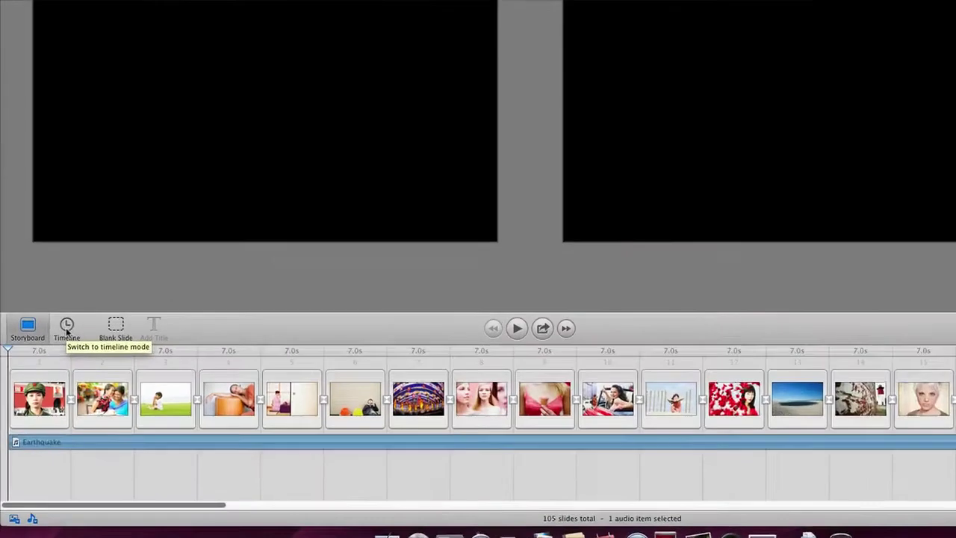
Step: In timeline view, stretch slides 1 and 2 to about 10 seconds each
left_click(52, 348)
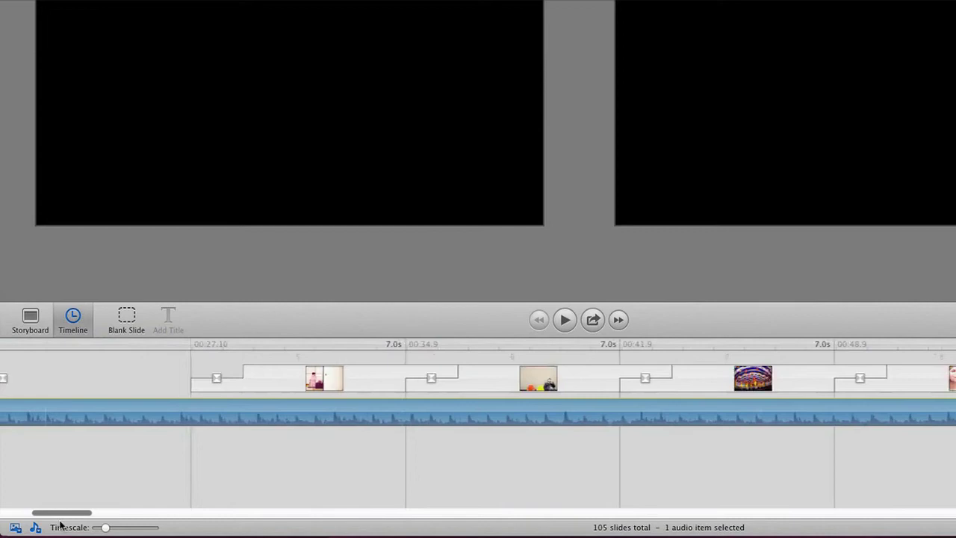
left_click_drag(98, 516, 5, 531)
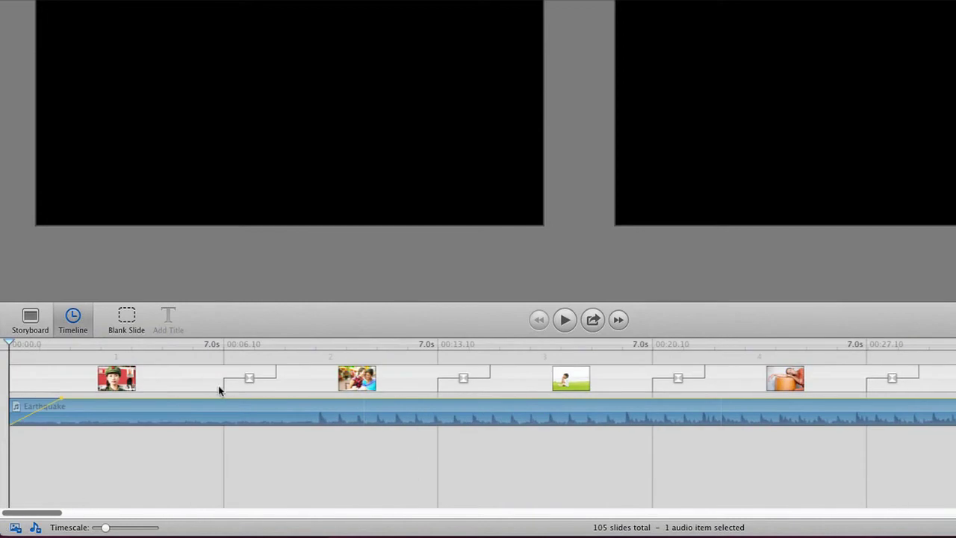
left_click_drag(221, 390, 317, 387)
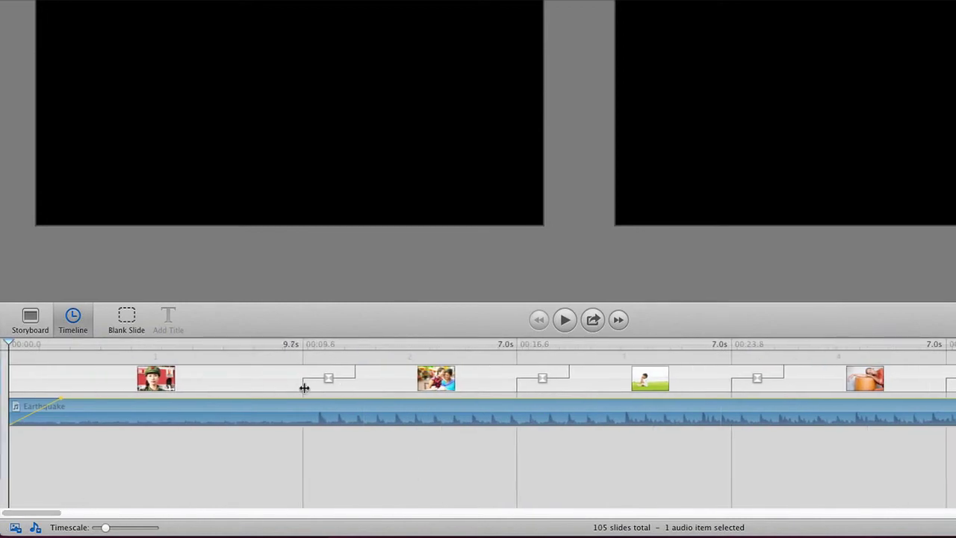
left_click_drag(540, 389, 627, 386)
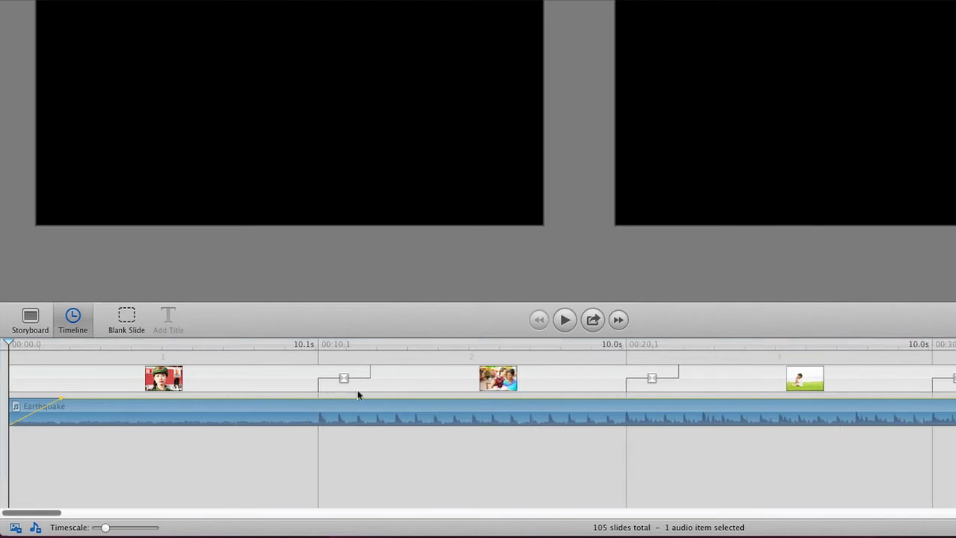
Step: Add an audio marker at slide 2, then play the show and drop three more markers with M
right_click(317, 419)
mouse_move(364, 440)
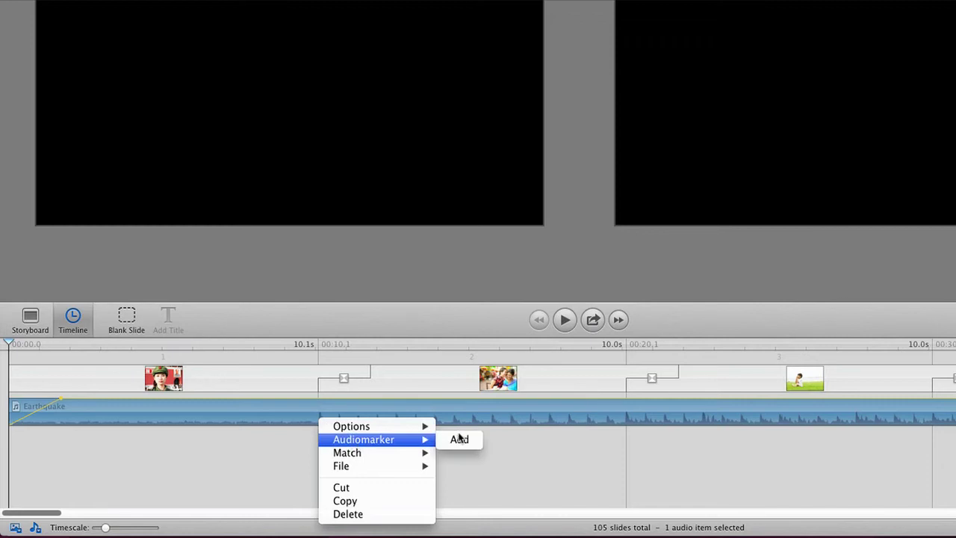
left_click(461, 441)
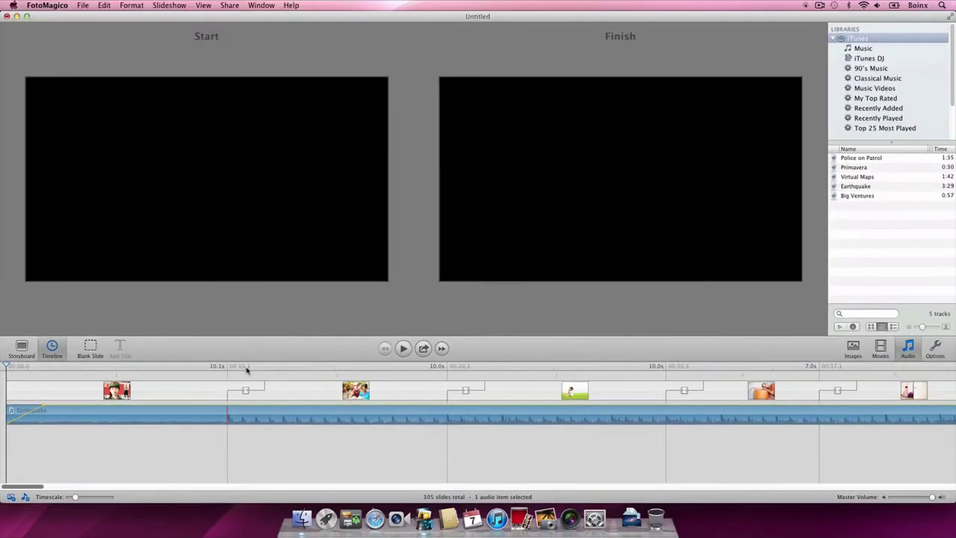
left_click(247, 386)
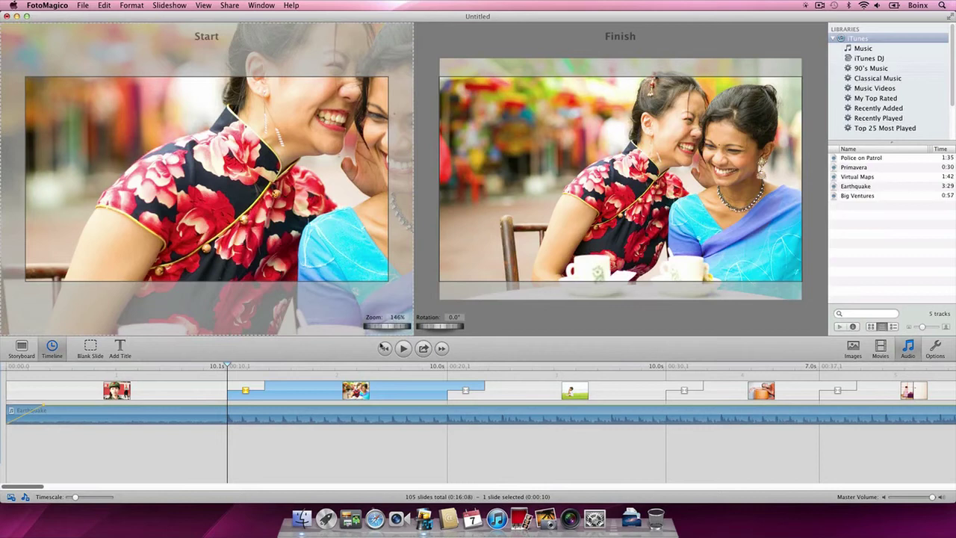
left_click(402, 348)
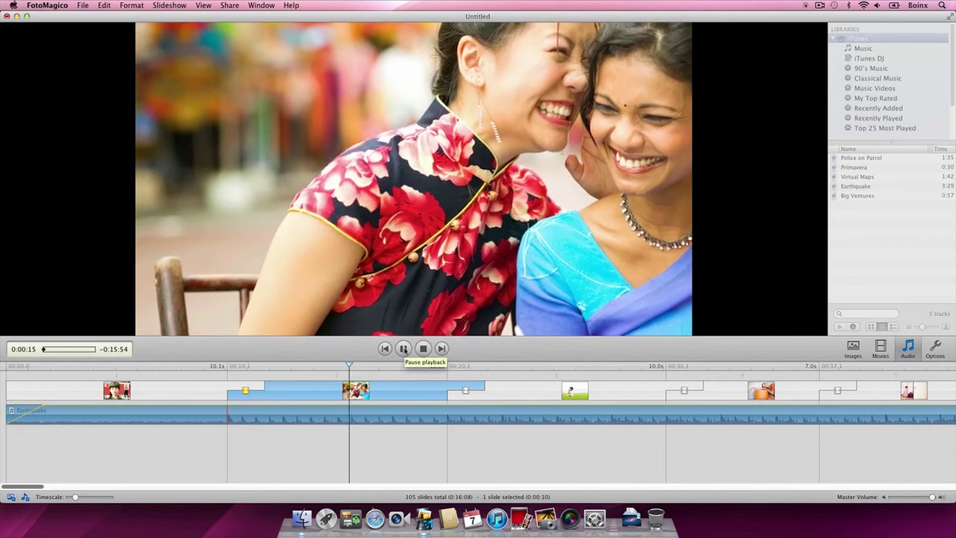
key("m")
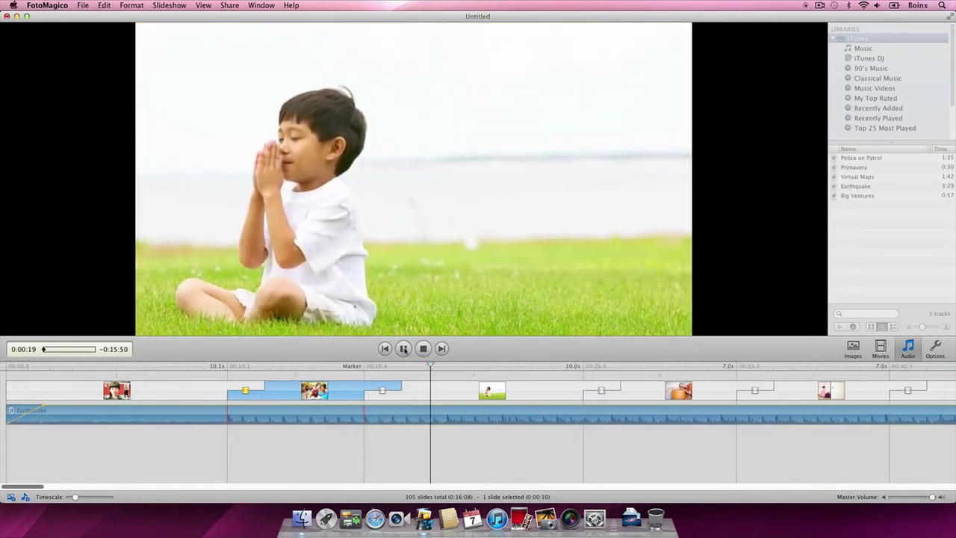
key("m")
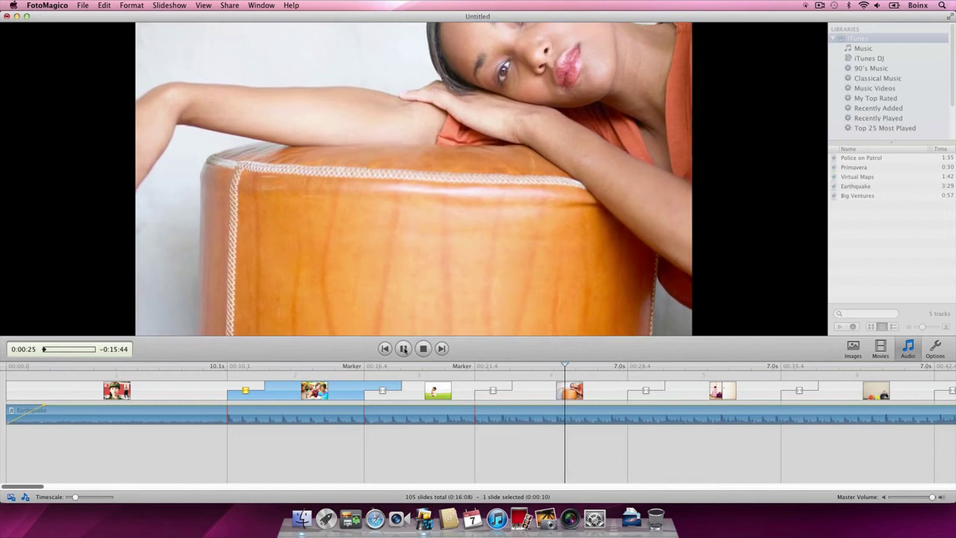
key("m")
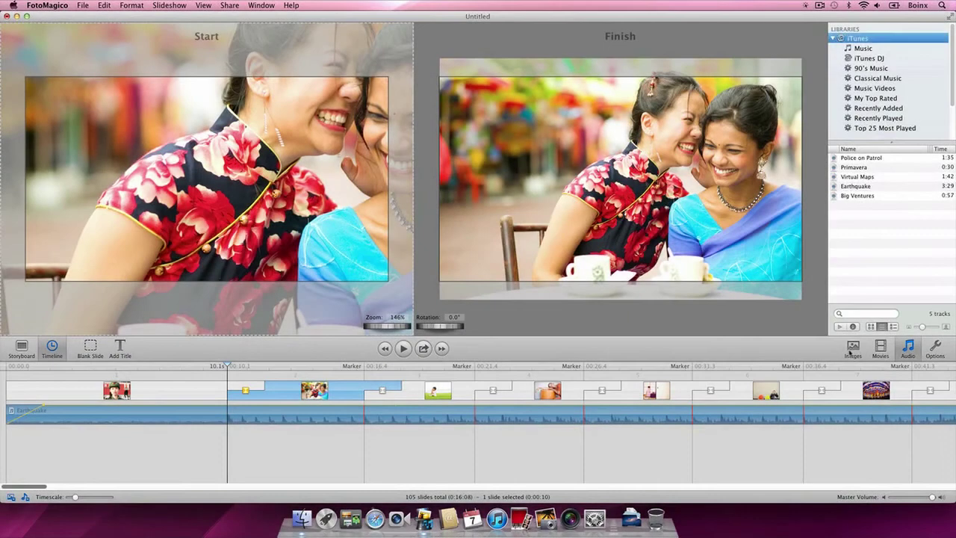
Step: Insert the orange bridge photo as slide 1 with a 'world photography' title in its lower right
left_click(854, 348)
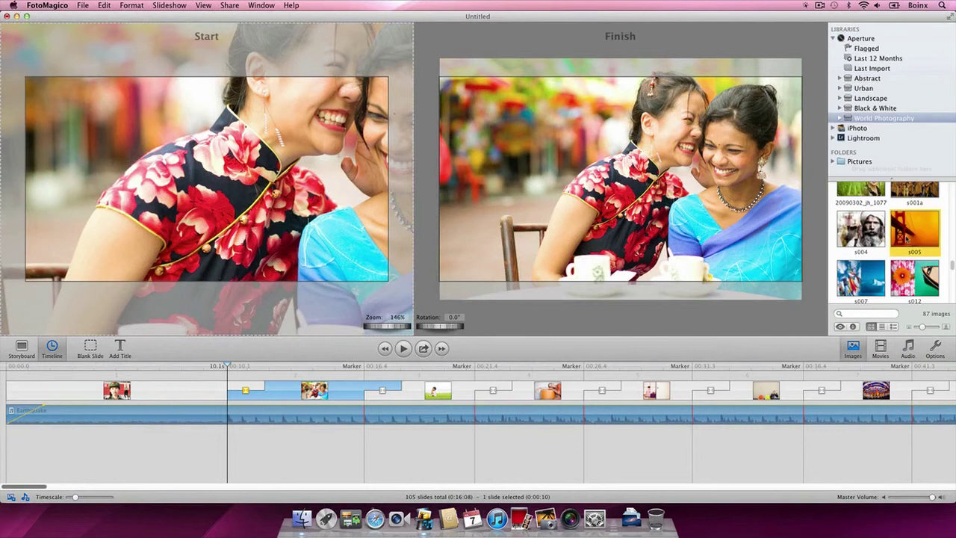
left_click_drag(906, 239, 19, 393)
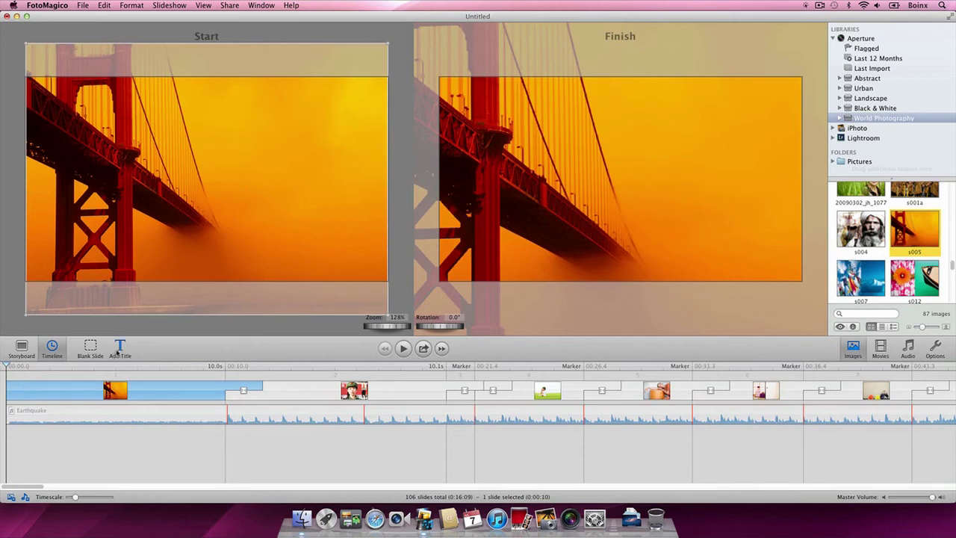
left_click(119, 348)
type("world ph")
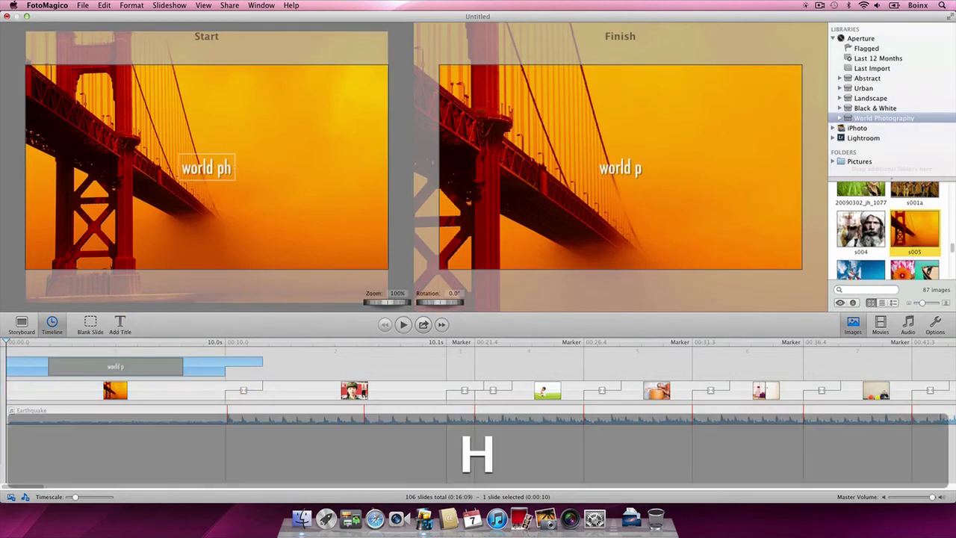
type("otography")
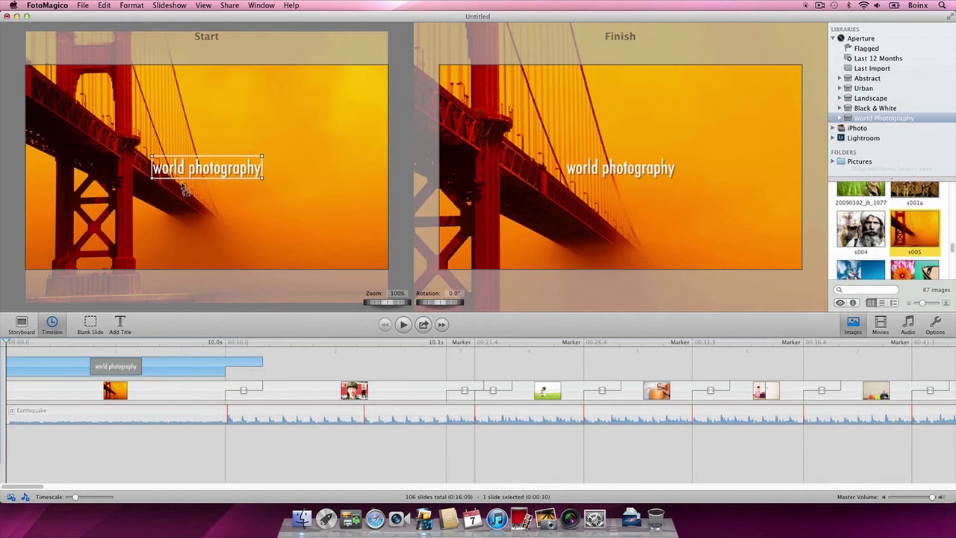
left_click_drag(187, 170, 273, 239)
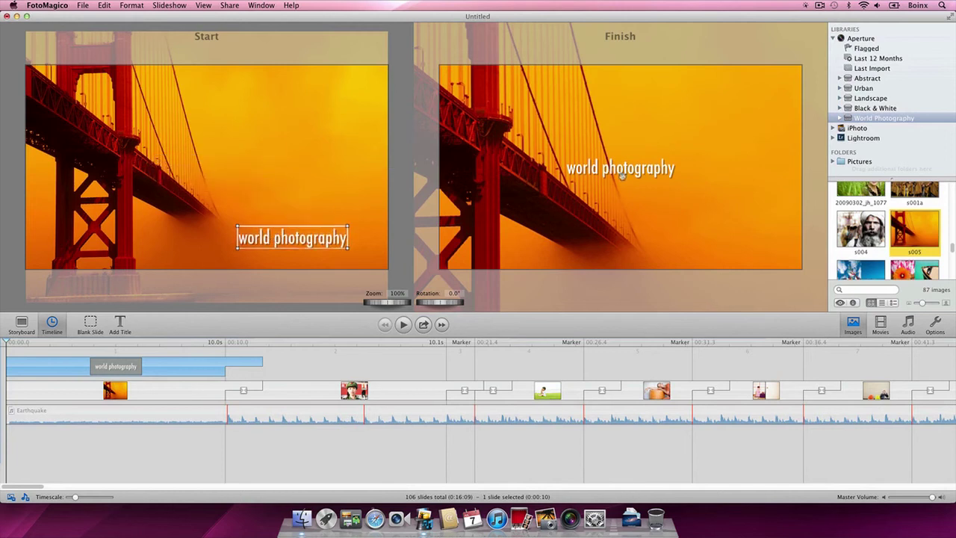
left_click_drag(621, 174, 707, 238)
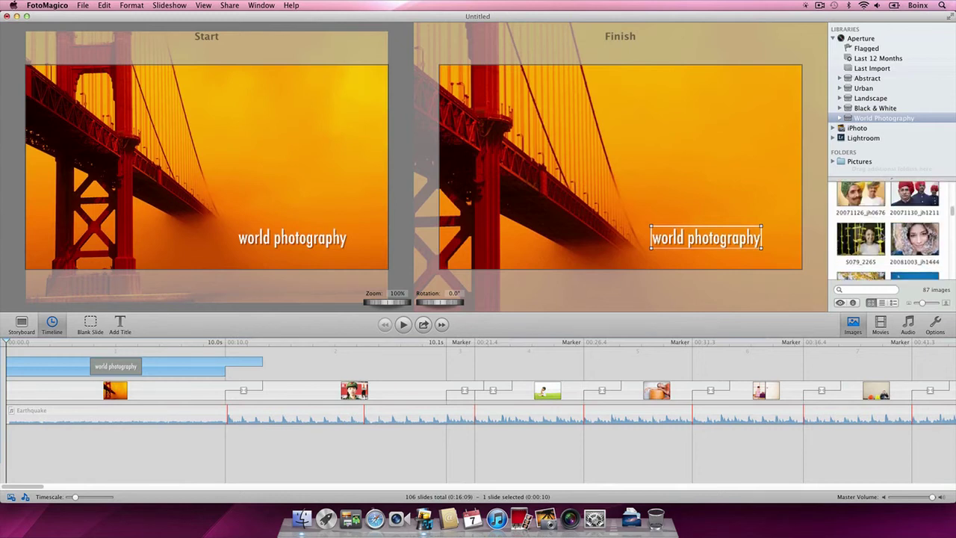
Step: Layer the blue boat photo in the bridge slide's upper right, larger at Finish than Start
scroll(869, 230, "up", 2)
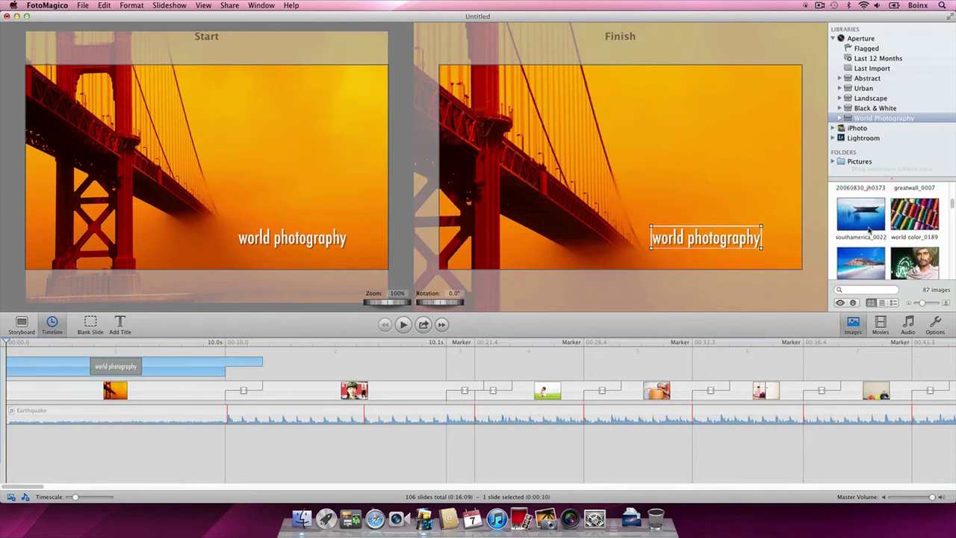
left_click_drag(866, 224, 694, 130)
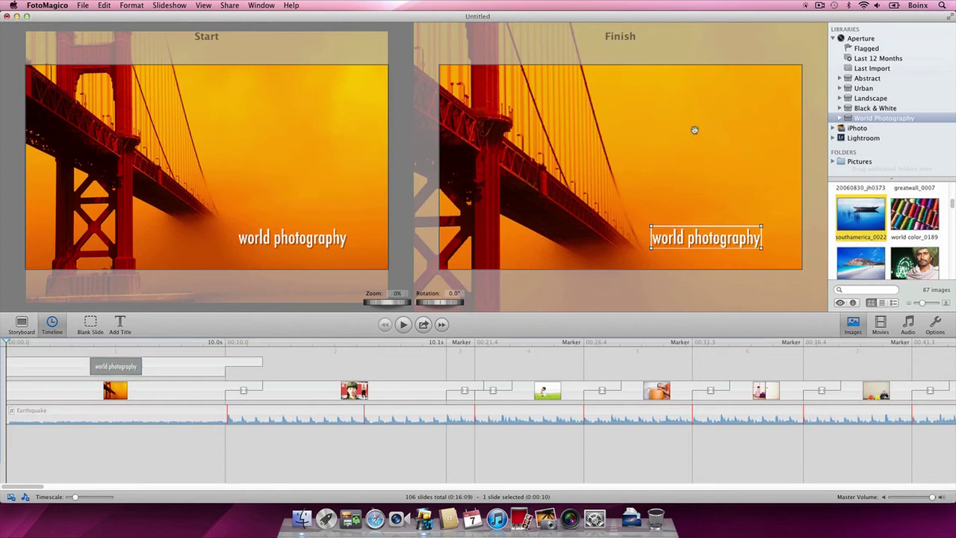
left_click_drag(689, 135, 733, 109)
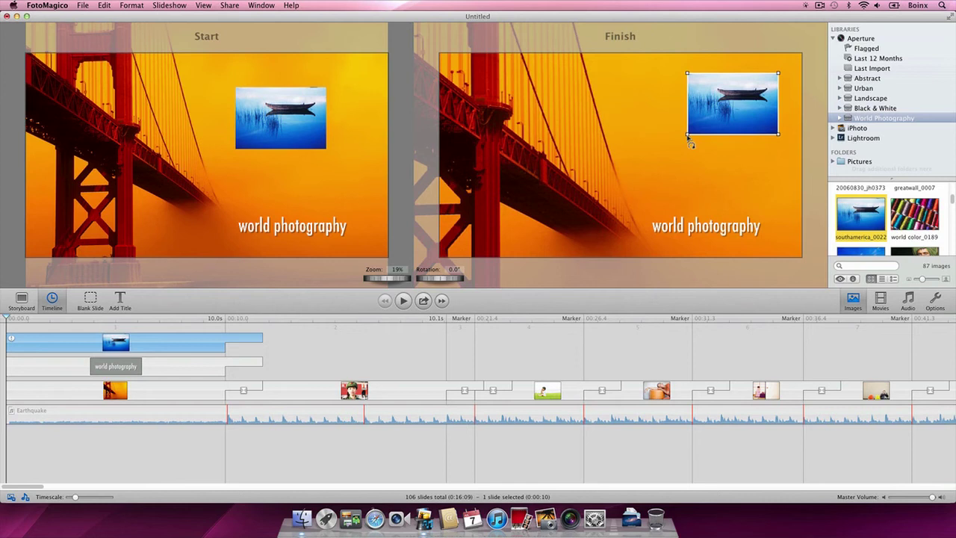
left_click_drag(689, 137, 650, 161)
left_click_drag(291, 128, 311, 128)
left_click_drag(347, 165, 360, 173)
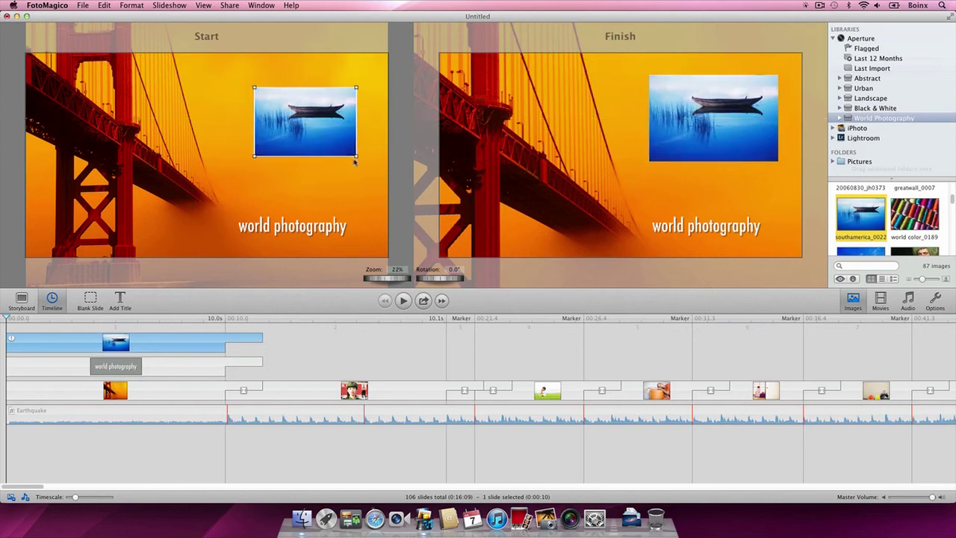
left_click(316, 226)
left_click_drag(316, 226, 318, 226)
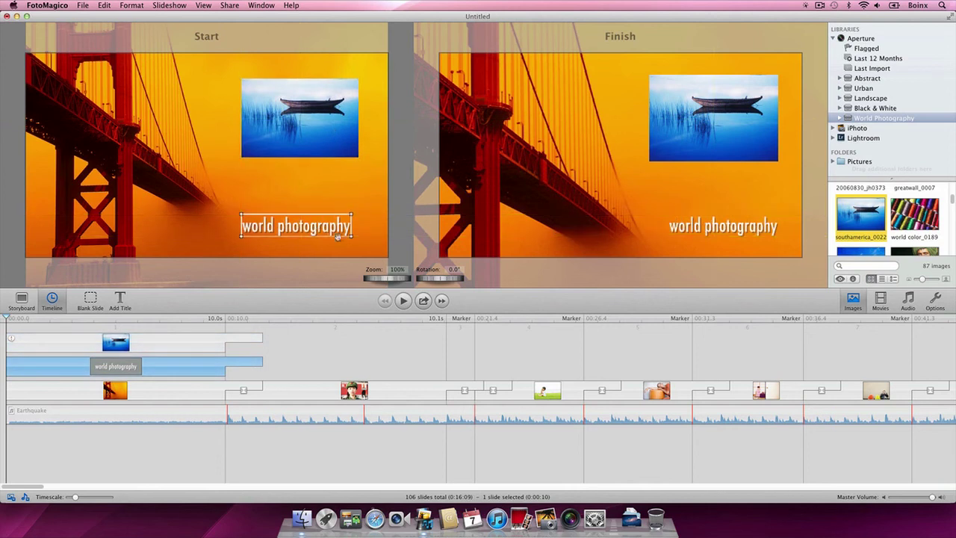
left_click(404, 301)
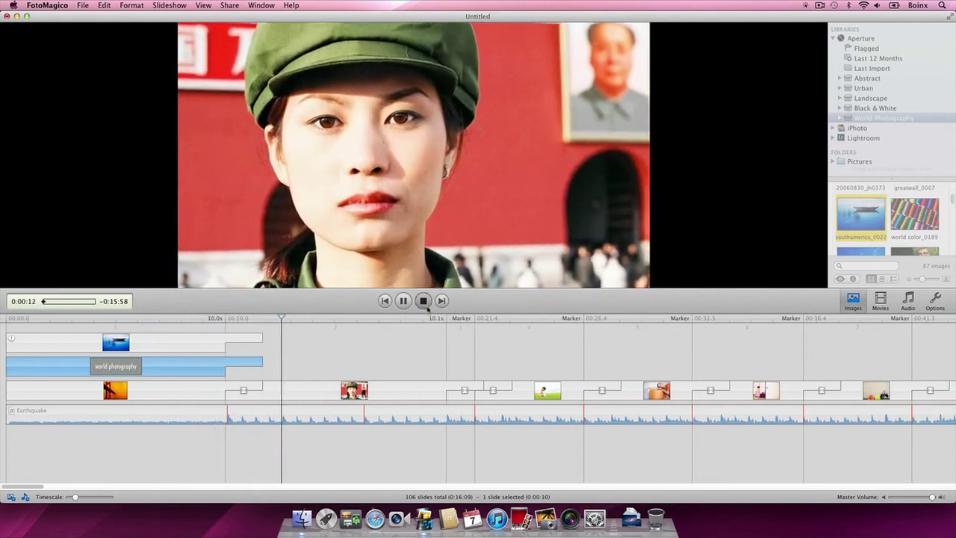
left_click(422, 300)
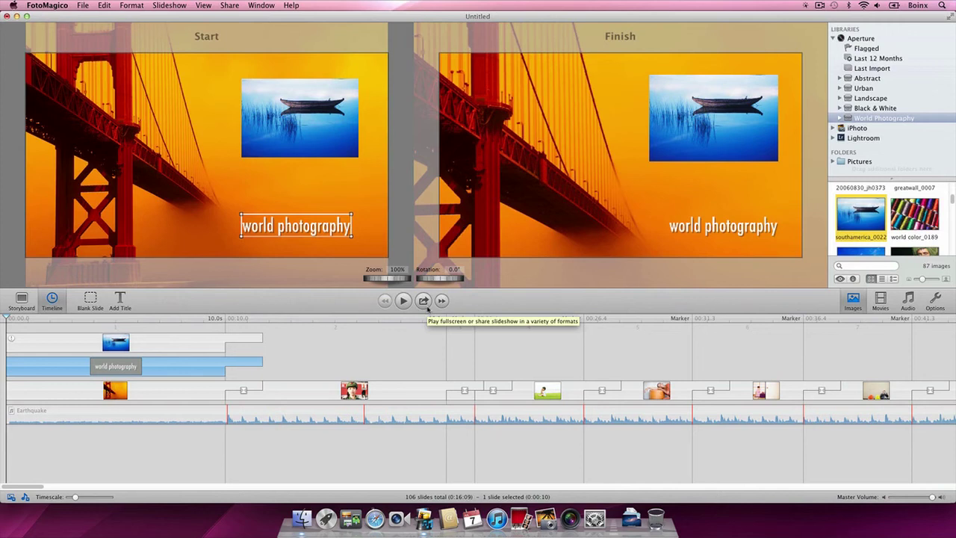
Step: Align the start and finish titles, zoom the finish title to 118%, and select the bridge layer
left_click_drag(282, 217, 286, 216)
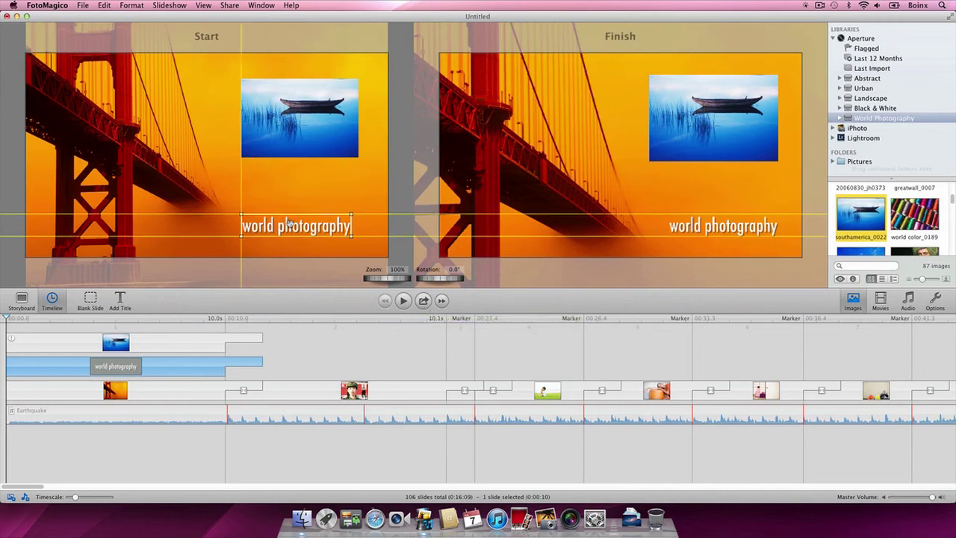
mouse_move(696, 228)
left_mouse_down()
mouse_move(706, 226)
mouse_move(701, 232)
left_mouse_up()
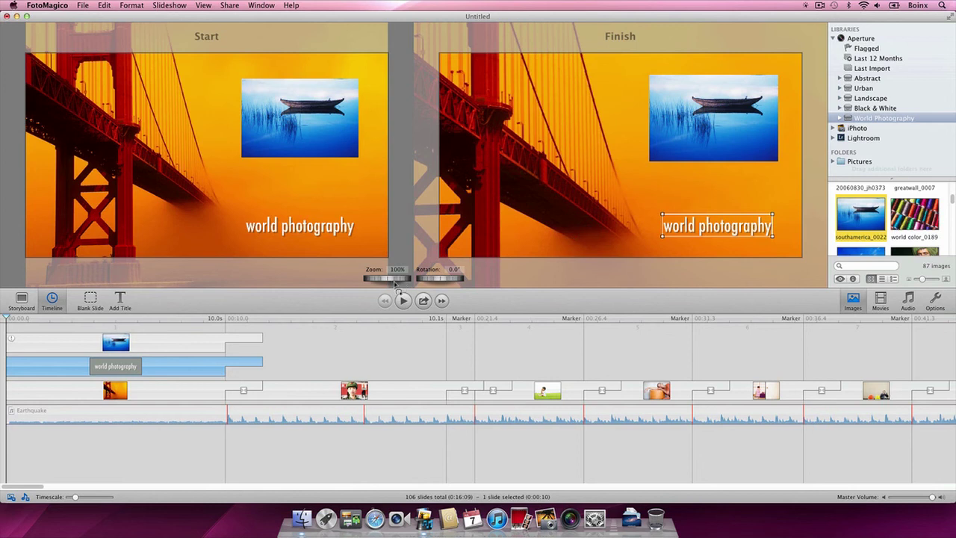
left_click_drag(394, 279, 403, 281)
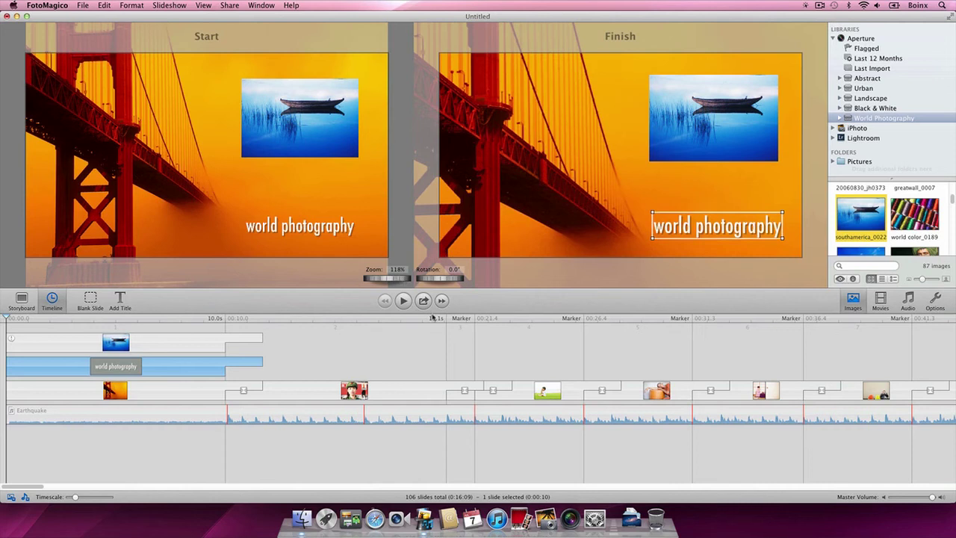
left_click(523, 201)
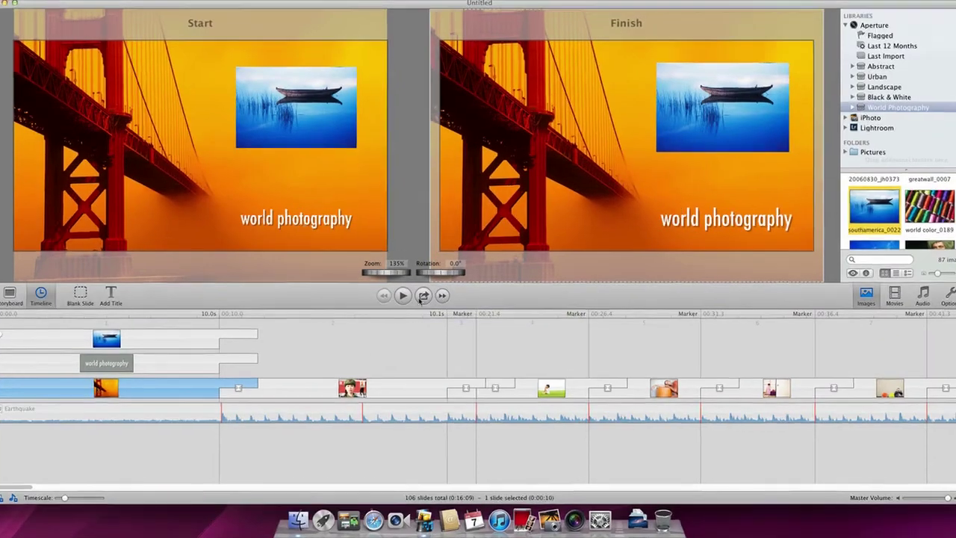
Step: Show the sharing destinations for the 106-slide show: player, YouTube, iPhone, iPad, AppleTV, DVD
left_click(422, 296)
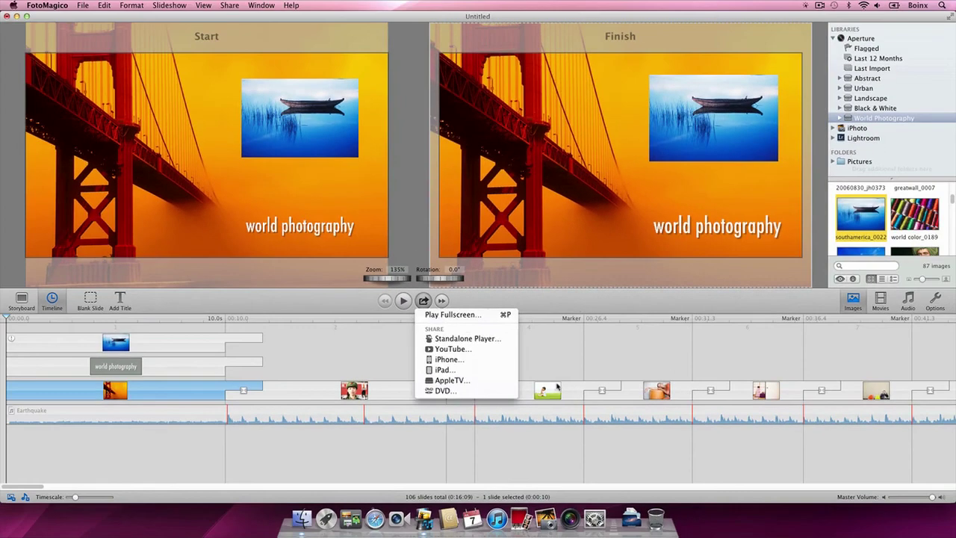
Step: Dismiss the Share menu without choosing a destination, returning to the bridge slide
key("Escape")
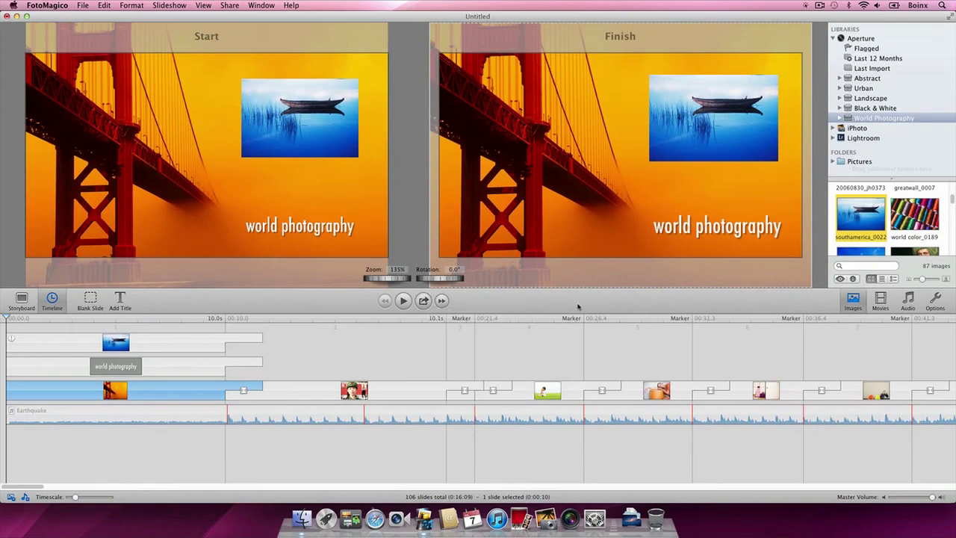